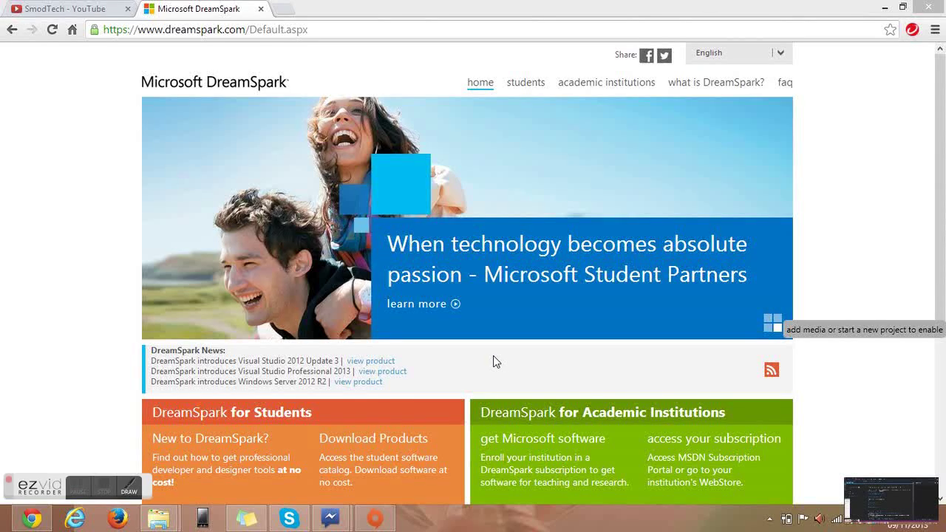
Step: Open the DreamSpark student software catalog via Learn more under Download Products
click(124, 490)
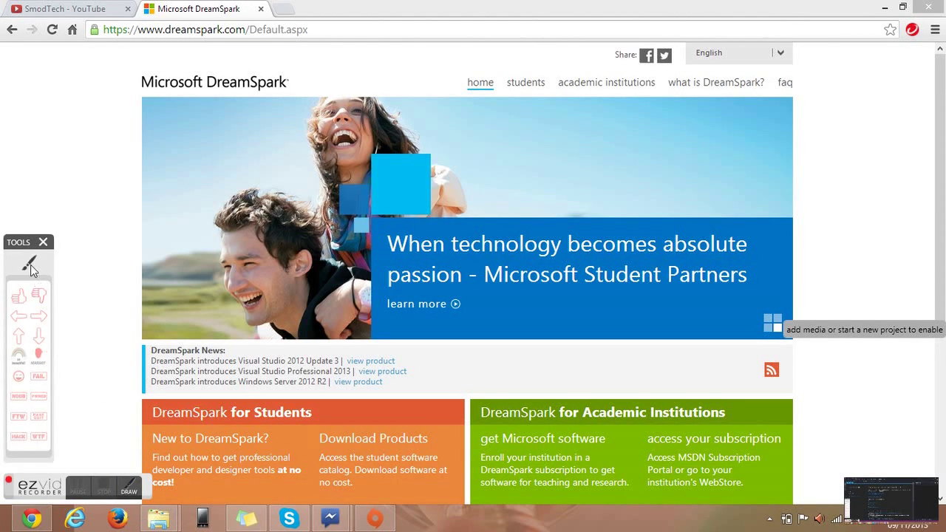
click(30, 264)
mouse_move(140, 72)
mouse_down()
mouse_move(292, 79)
mouse_move(133, 77)
mouse_up()
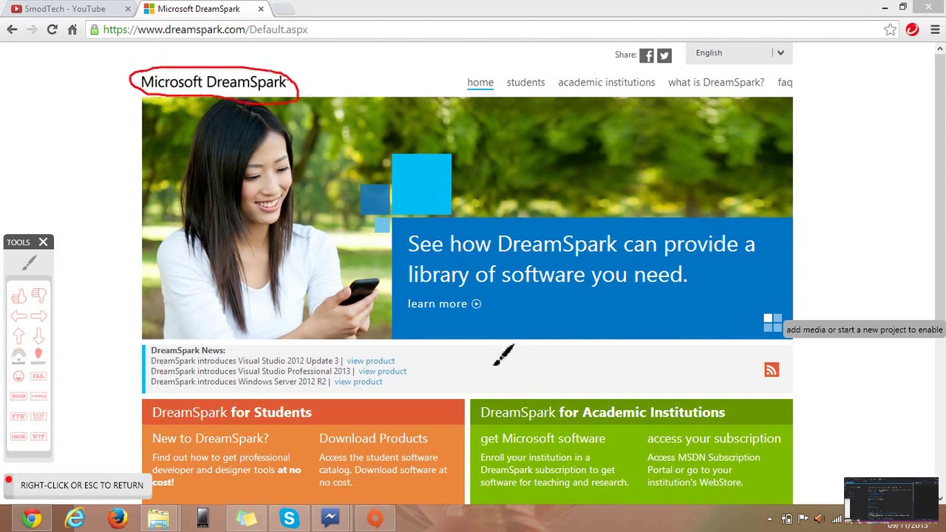
right_click(453, 357)
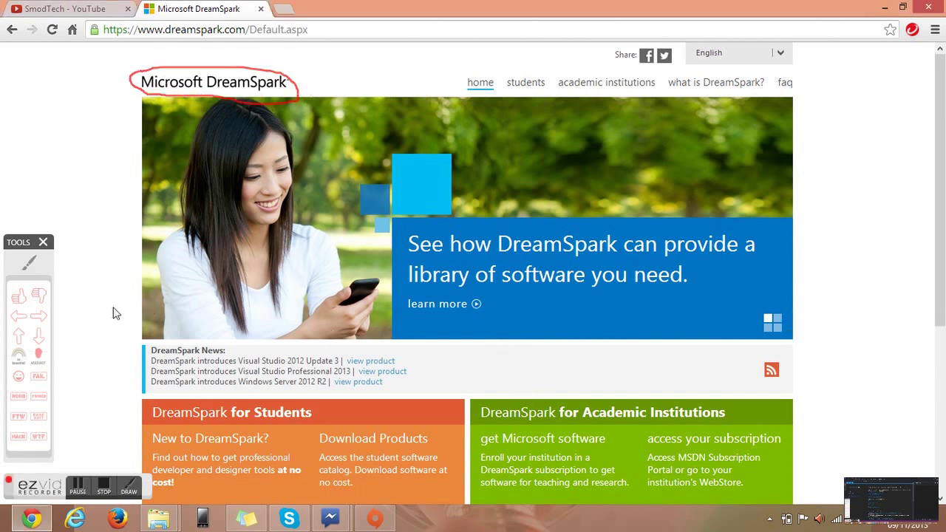
scroll(114, 314, down, 3)
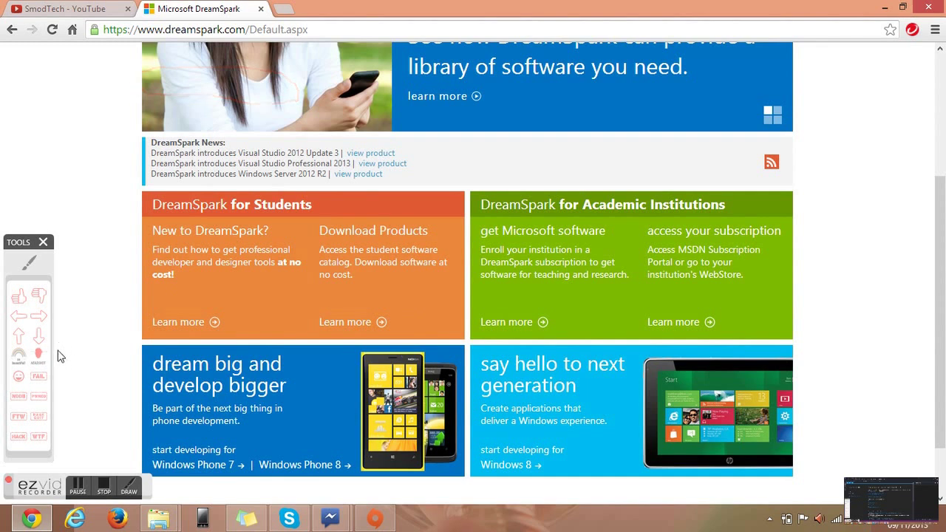
click(28, 265)
drag(132, 239, 260, 238)
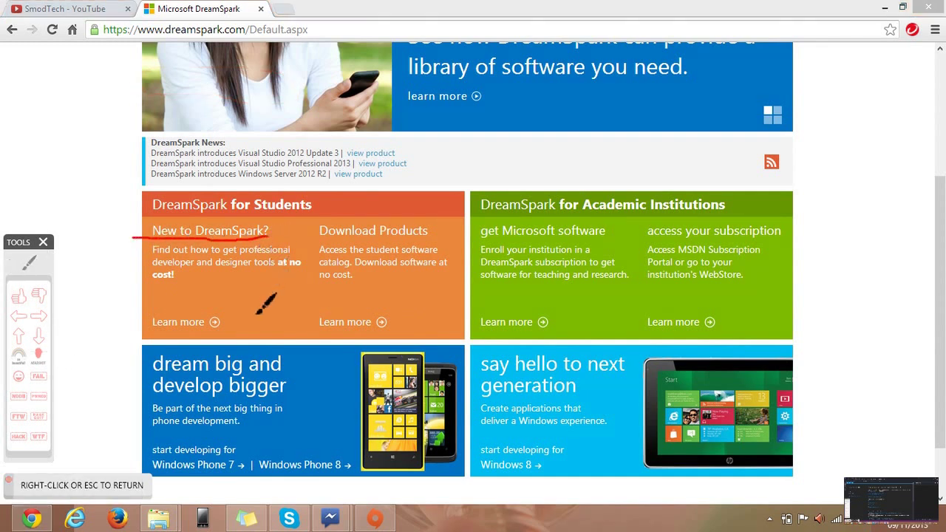
mouse_move(338, 223)
mouse_down()
mouse_move(430, 304)
mouse_move(342, 228)
mouse_up()
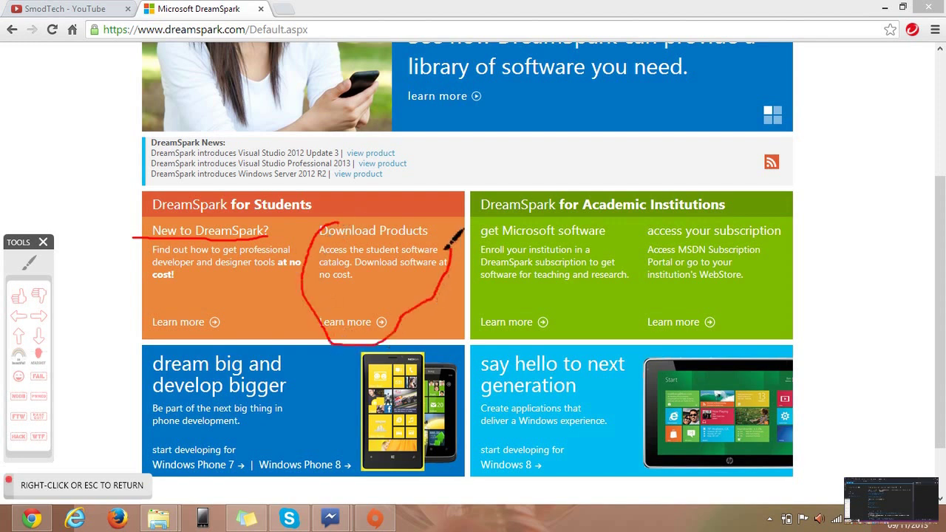
right_click(342, 222)
click(353, 327)
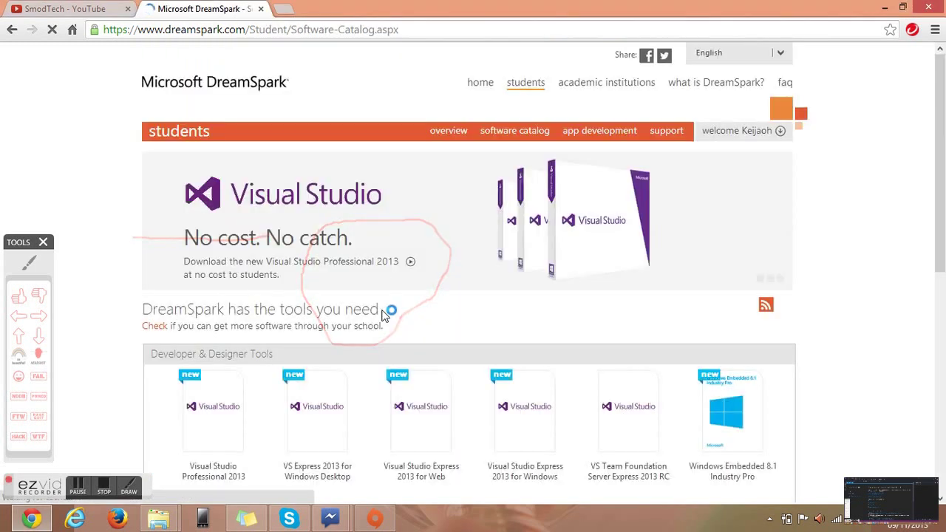
Step: Scroll to Developer & Designer Tools and open the Visual Studio Professional 2013 product page
scroll(209, 308, down, 1)
scroll(152, 313, down, 1)
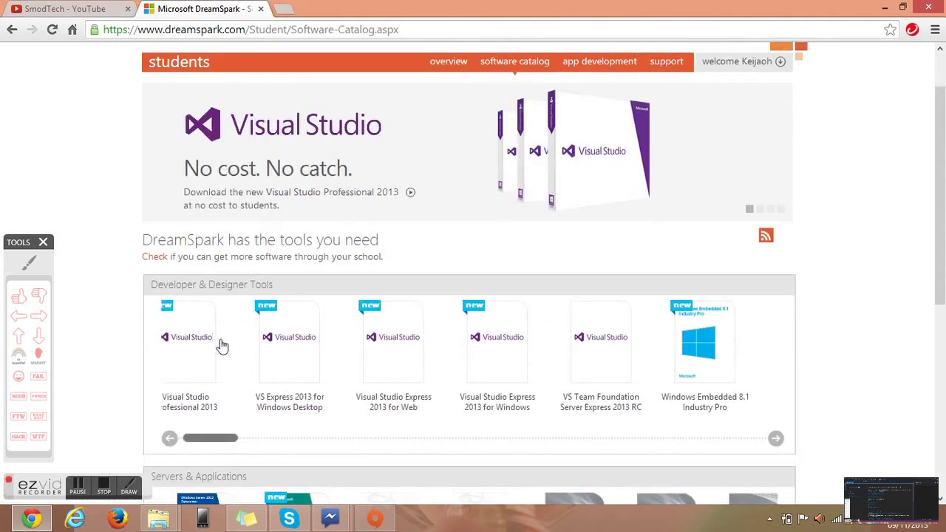
scroll(120, 355, down, 2)
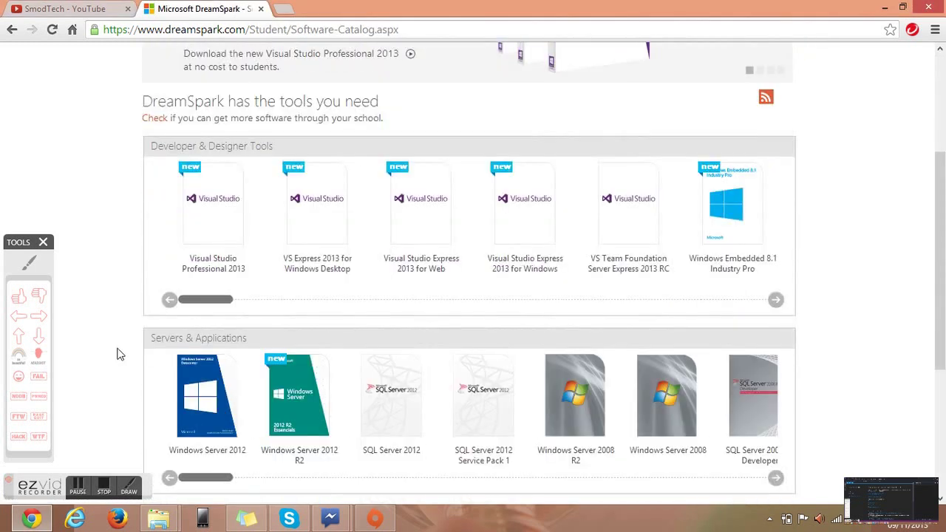
click(29, 266)
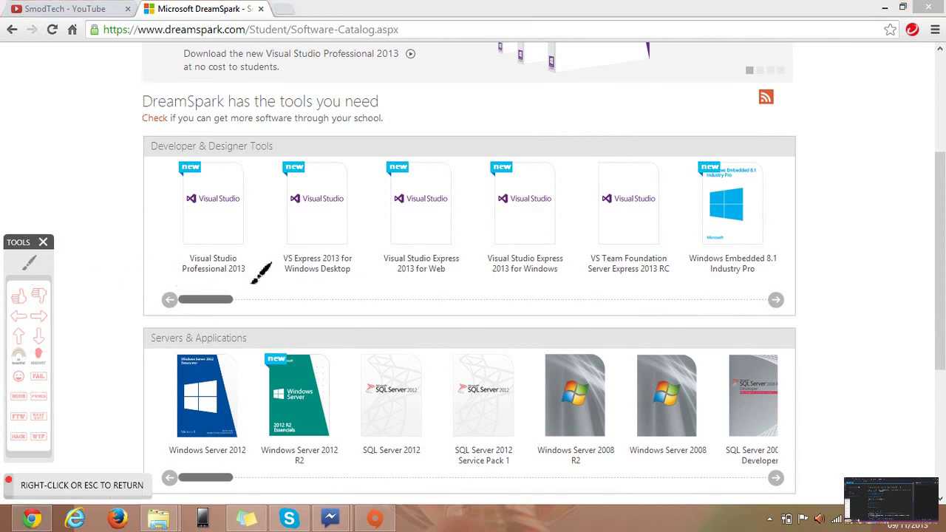
drag(289, 275, 674, 269)
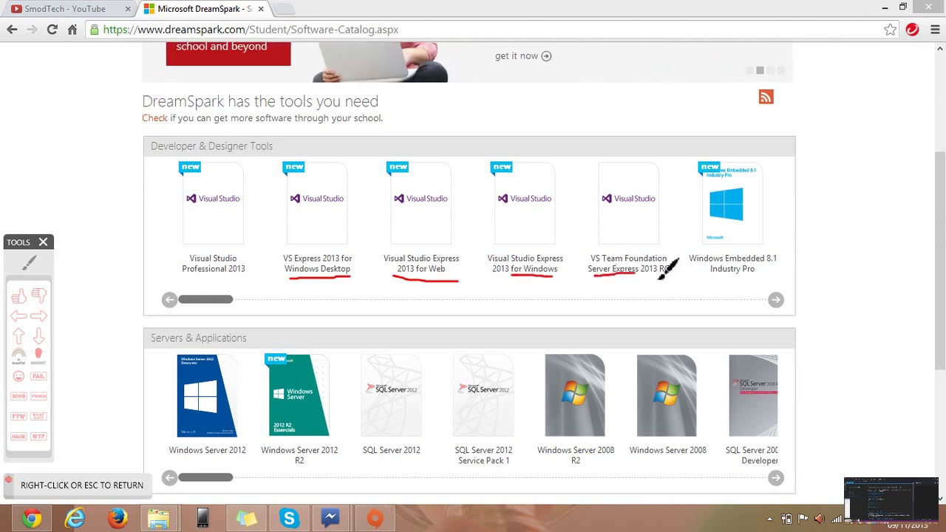
mouse_move(253, 284)
mouse_down()
mouse_move(271, 159)
mouse_move(257, 285)
mouse_up()
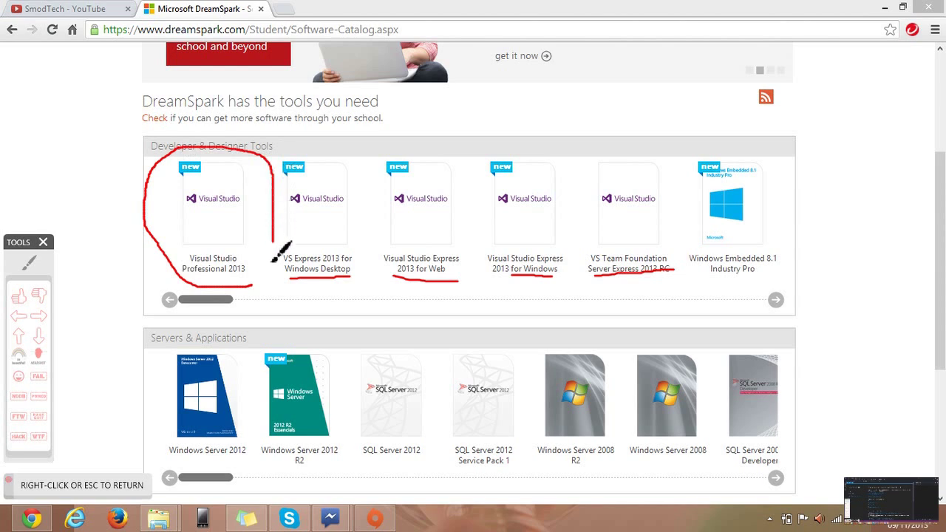
right_click(246, 290)
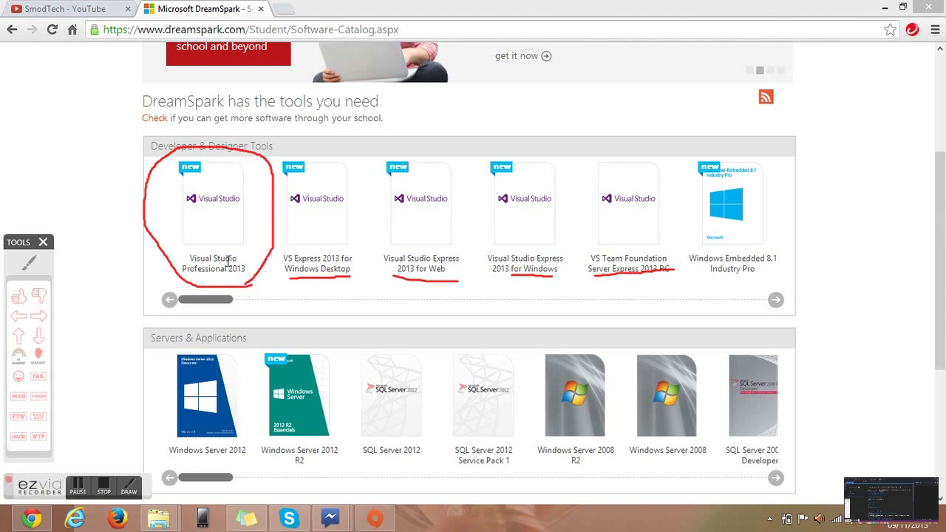
click(228, 233)
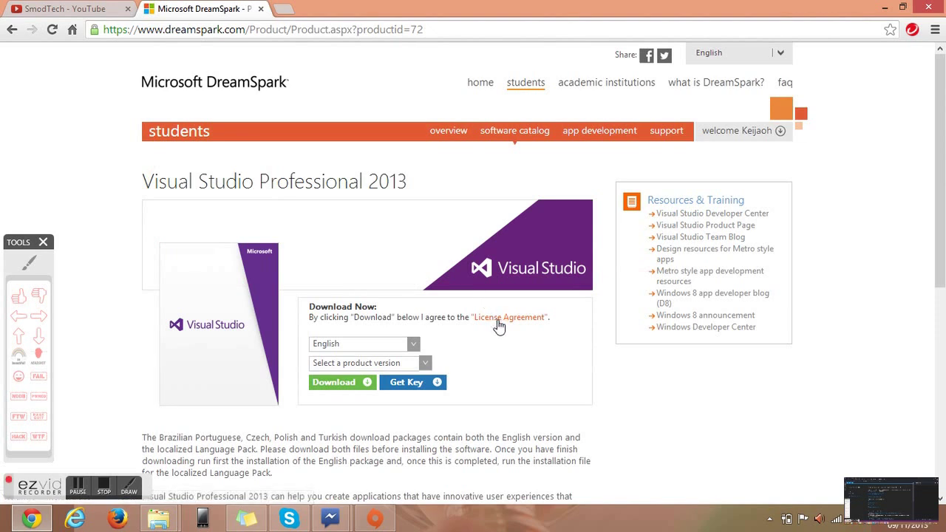
Step: Choose English and the 32-bit product version of Visual Studio Professional 2013, then request the download
scroll(500, 325, down, 1)
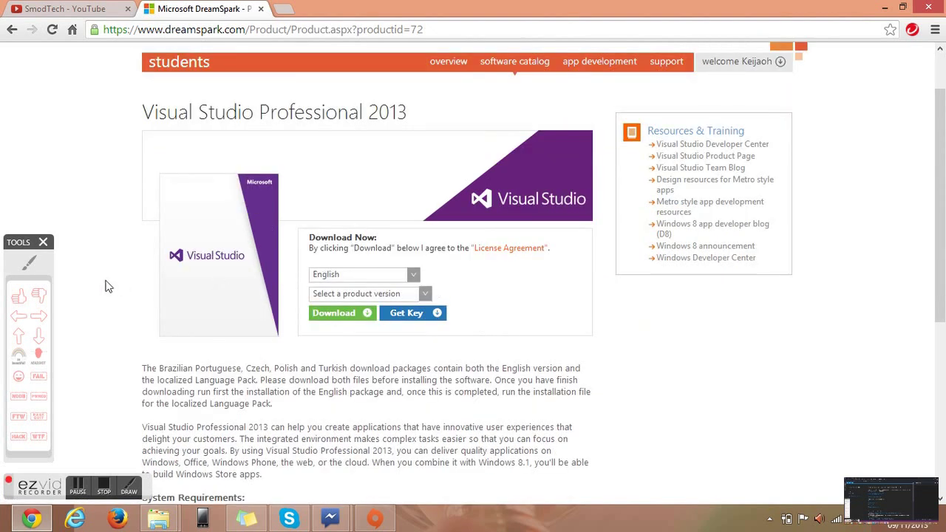
click(34, 263)
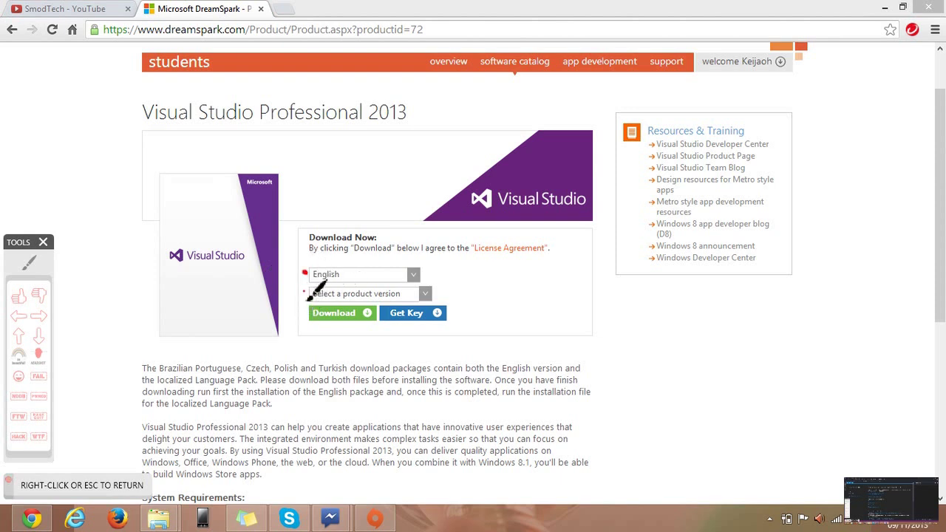
drag(299, 291, 309, 291)
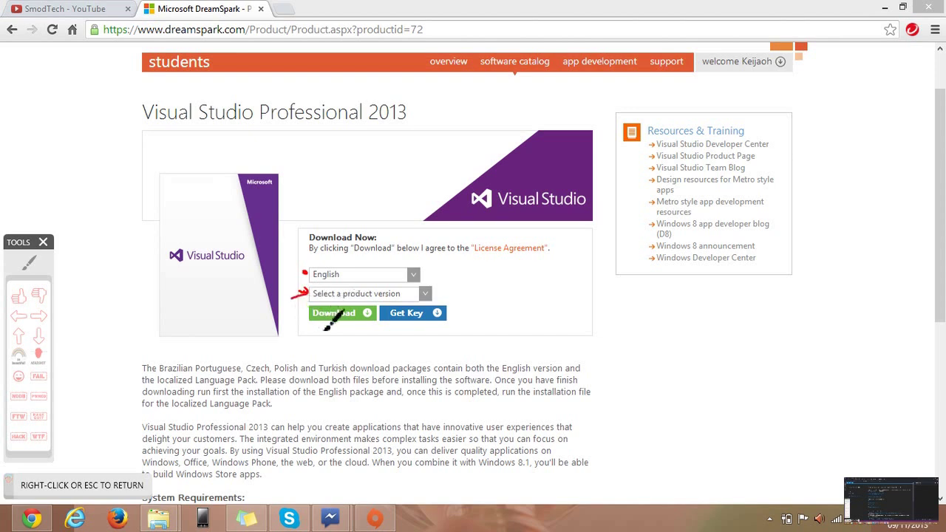
drag(313, 332, 325, 330)
drag(403, 343, 408, 331)
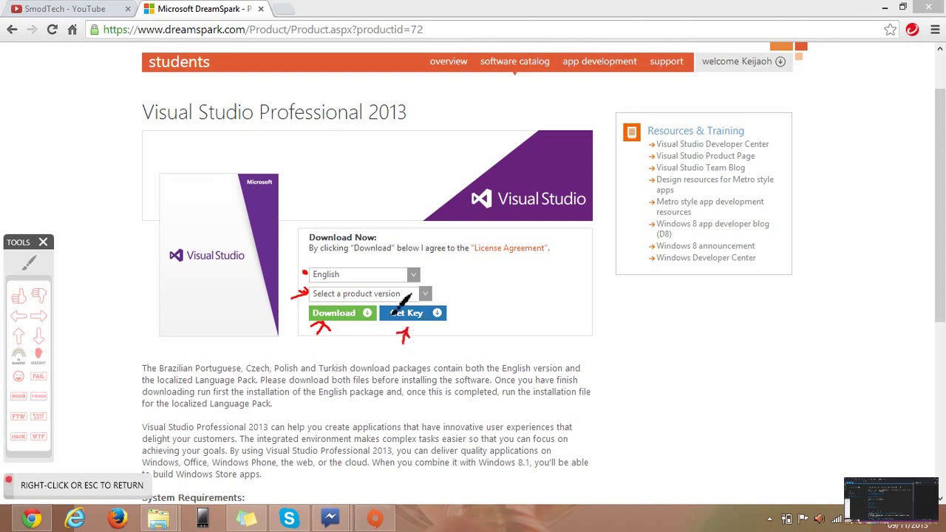
right_click(393, 314)
click(418, 294)
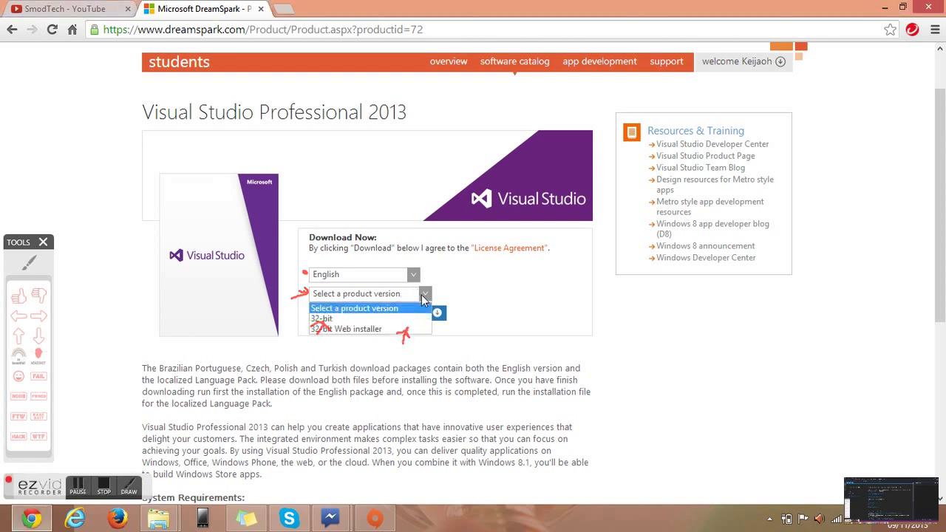
click(380, 320)
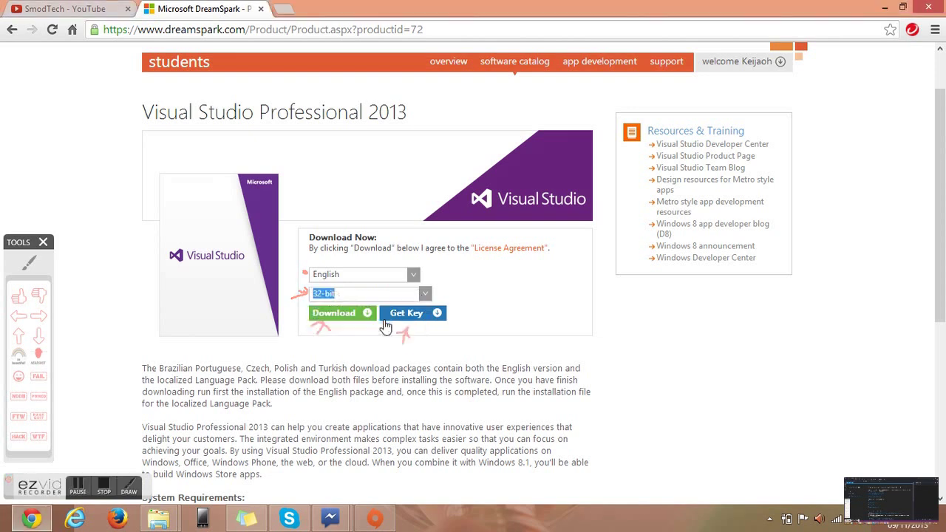
click(340, 316)
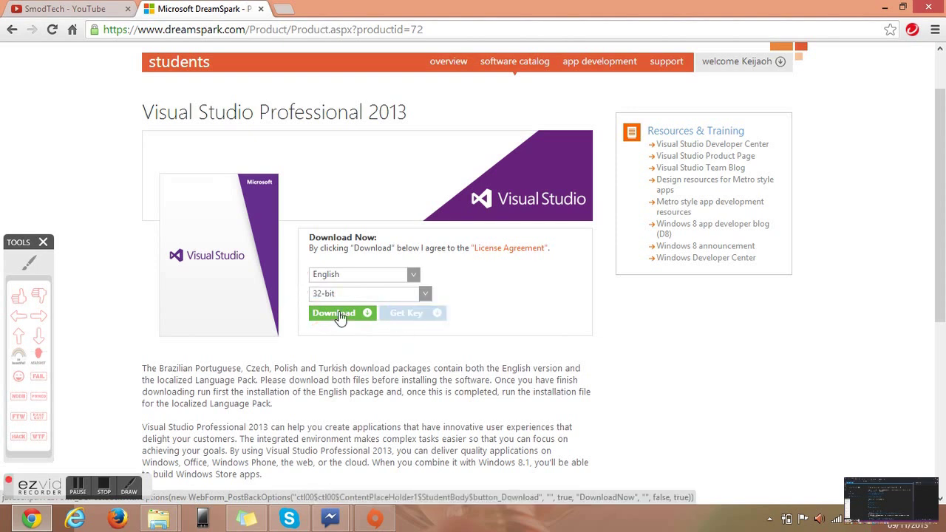
click(339, 316)
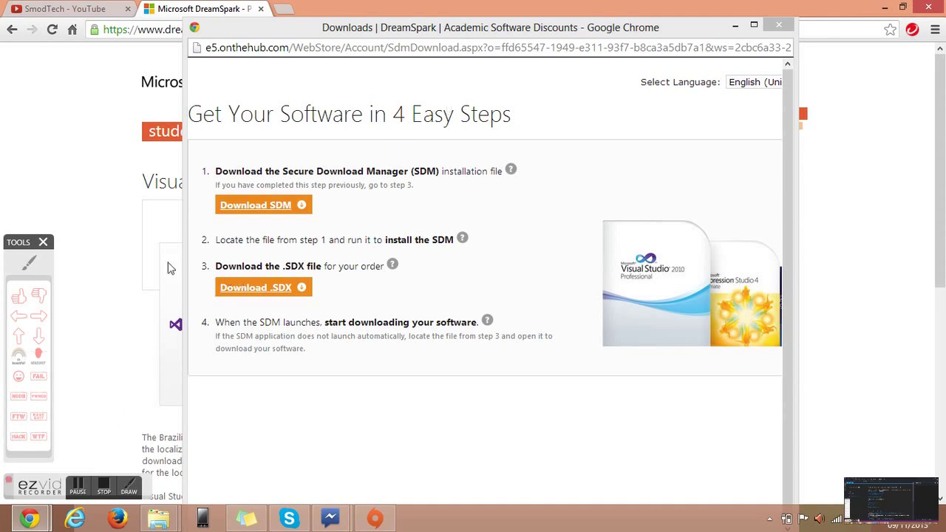
Step: Review the 'Get Your Software in 4 Easy Steps' guide for Secure Download Manager and the .SDX file
click(30, 263)
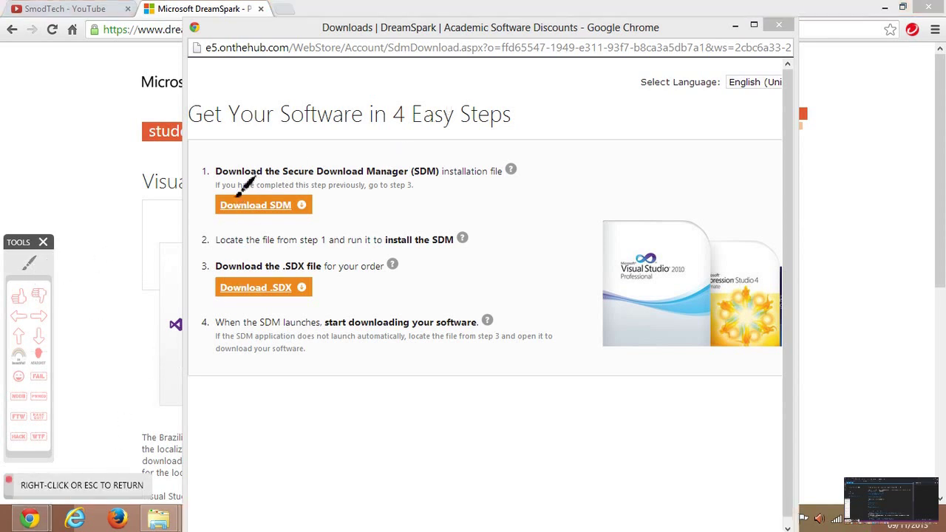
mouse_move(201, 178)
mouse_down()
mouse_move(216, 189)
mouse_move(503, 178)
mouse_up()
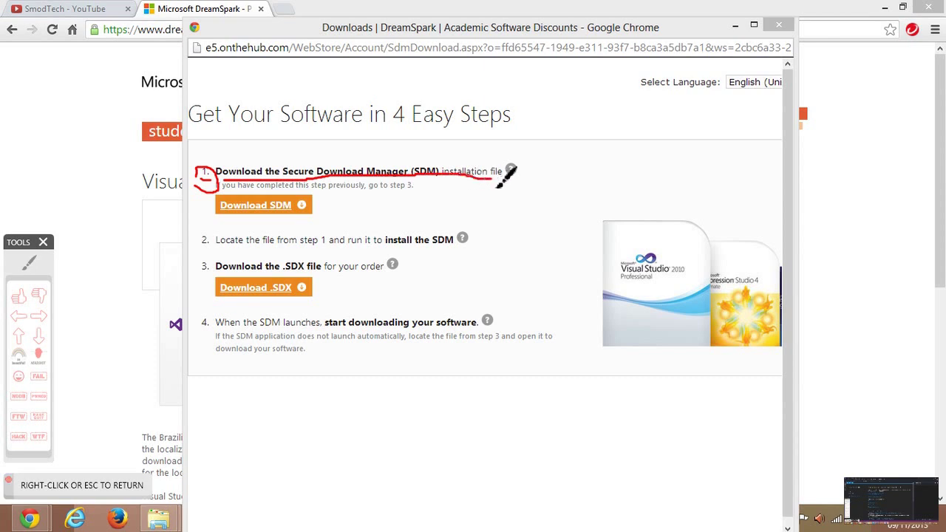
mouse_move(266, 227)
mouse_down()
mouse_move(328, 214)
mouse_move(237, 243)
mouse_move(453, 254)
mouse_up()
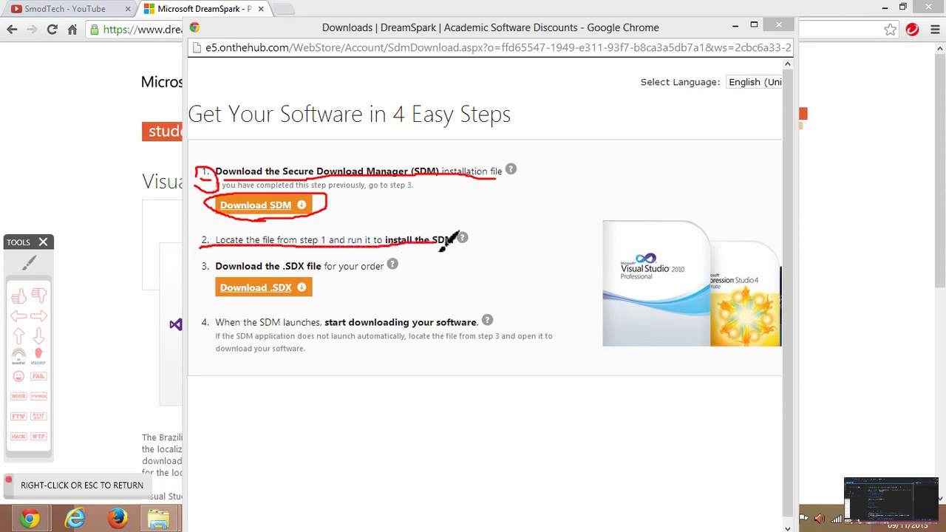
drag(203, 280, 386, 278)
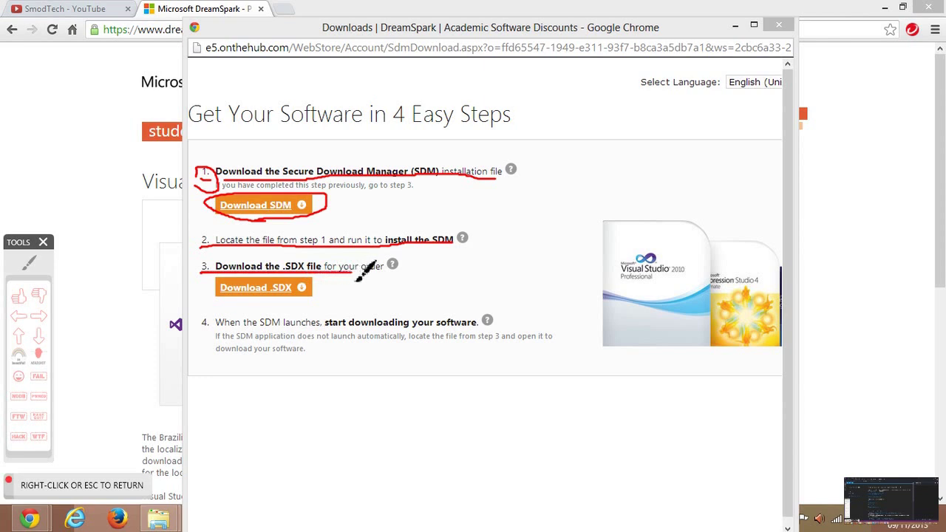
mouse_move(321, 304)
mouse_down()
mouse_move(313, 282)
mouse_move(293, 323)
mouse_up()
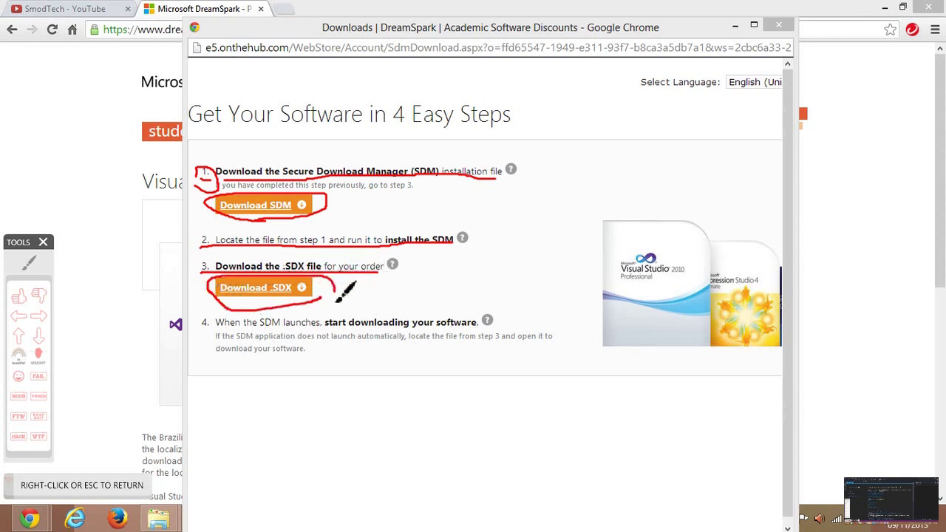
drag(224, 334, 477, 330)
right_click(377, 301)
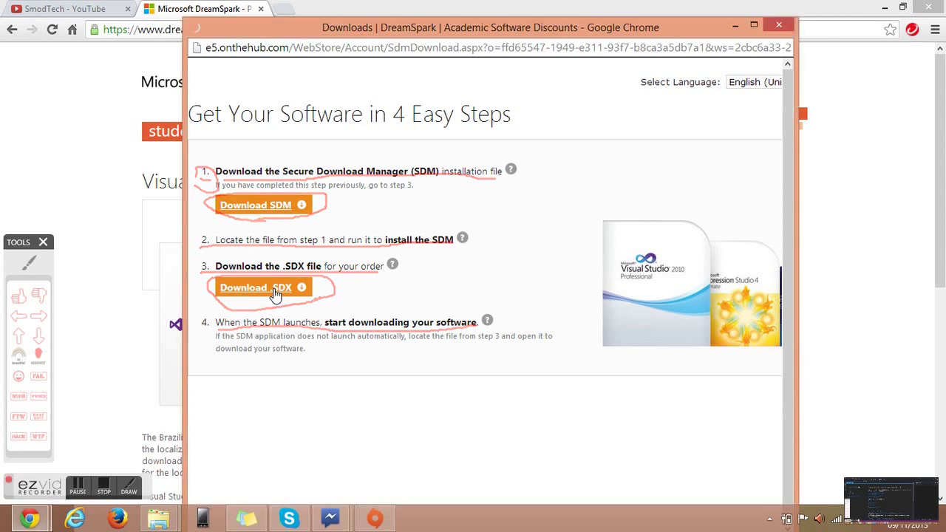
Step: Save the order's .SDX file to the Desktop, overwriting the existing copy
click(255, 288)
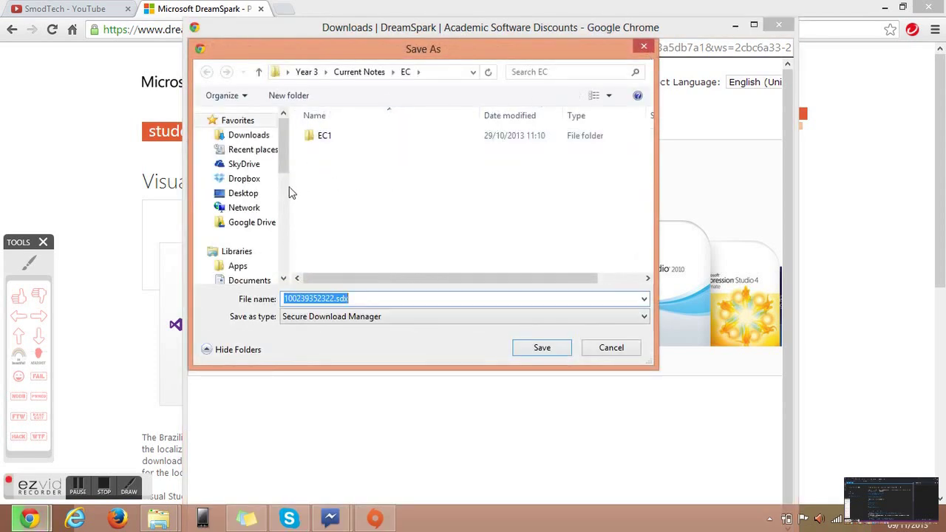
click(245, 194)
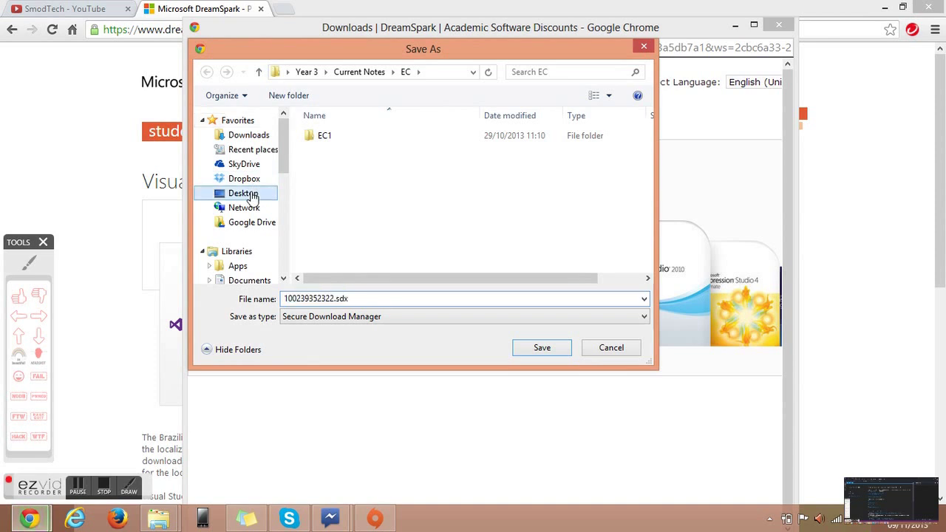
click(540, 349)
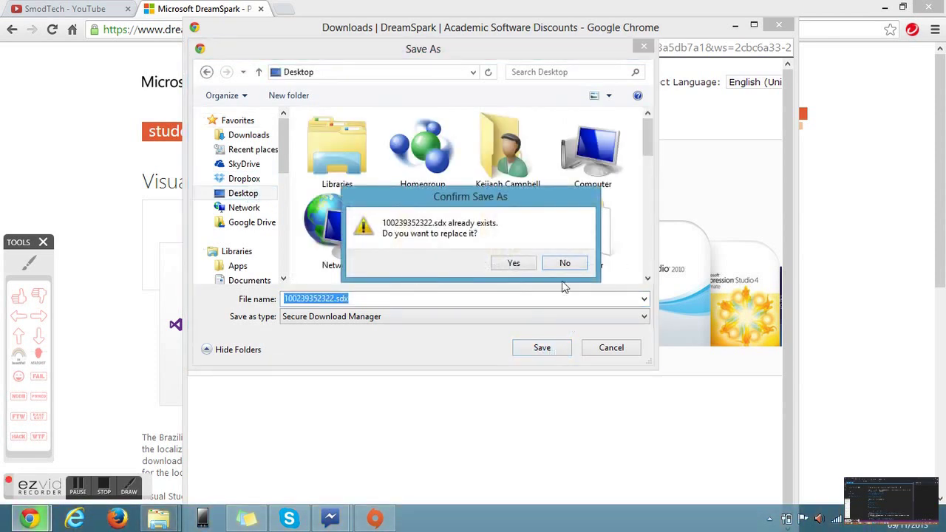
click(518, 265)
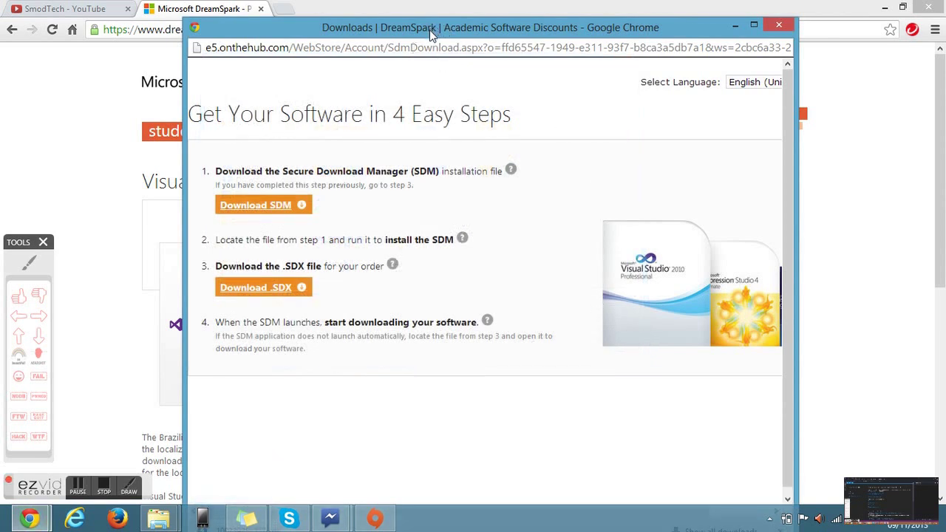
Step: Open the downloaded .sdx file so Secure Download Manager shows Visual Studio Professional 2013 at 100%
double_click(430, 30)
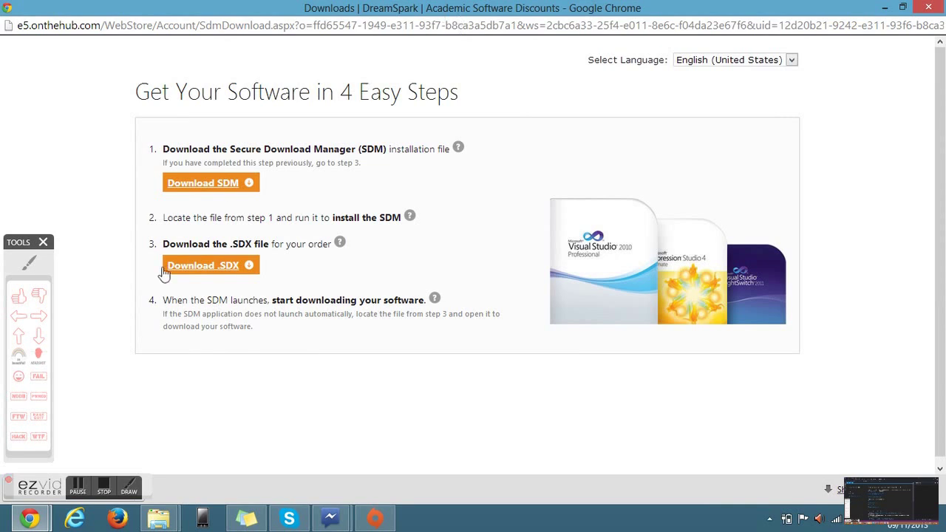
click(77, 485)
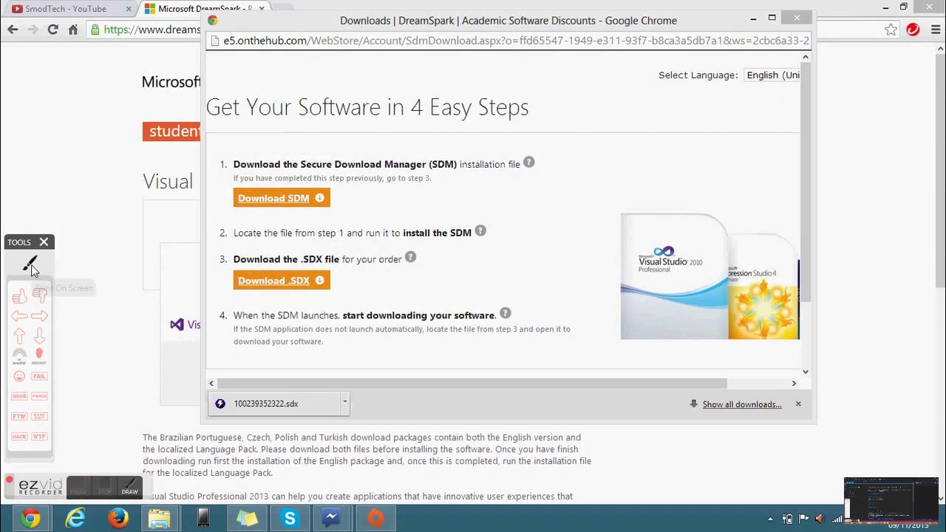
click(31, 264)
mouse_move(220, 394)
mouse_down()
mouse_move(239, 442)
mouse_move(233, 392)
mouse_up()
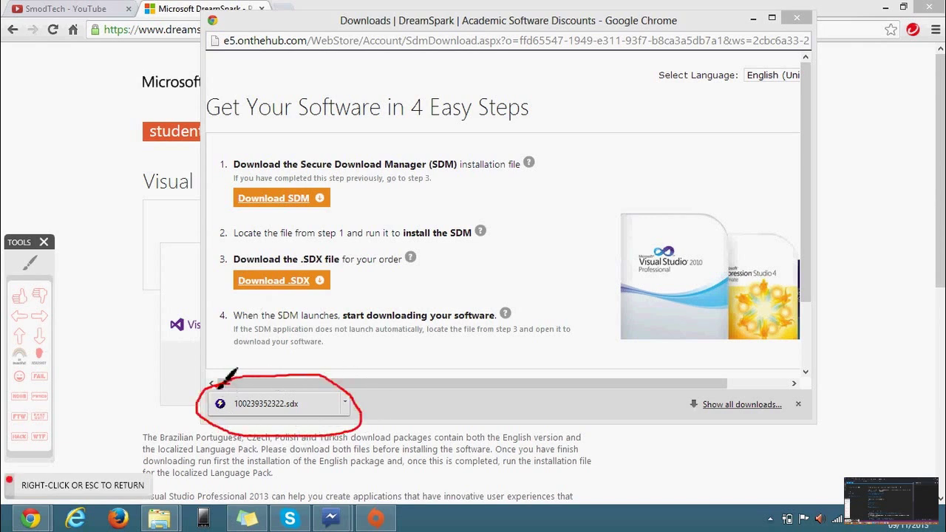
right_click(236, 384)
click(255, 404)
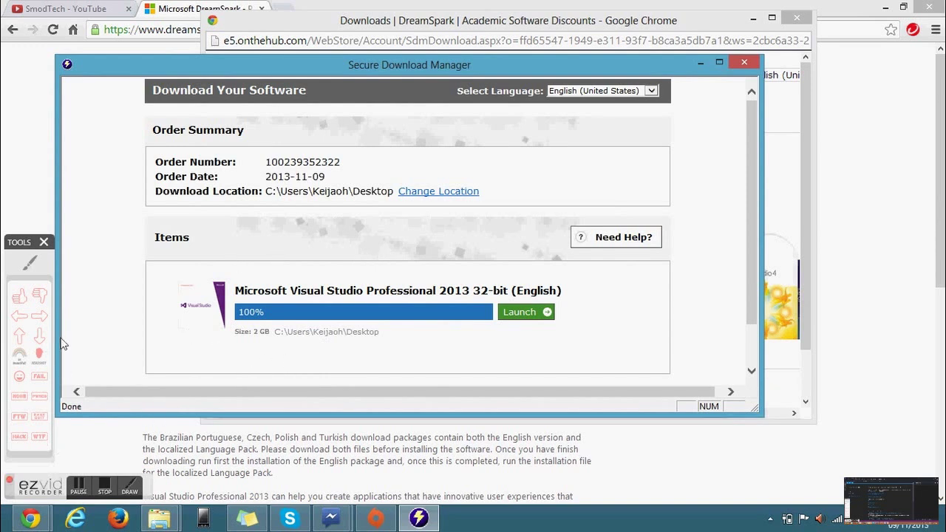
Step: Launch the finished Visual Studio Professional 2013 download, opening the Desktop folder in File Explorer
click(29, 264)
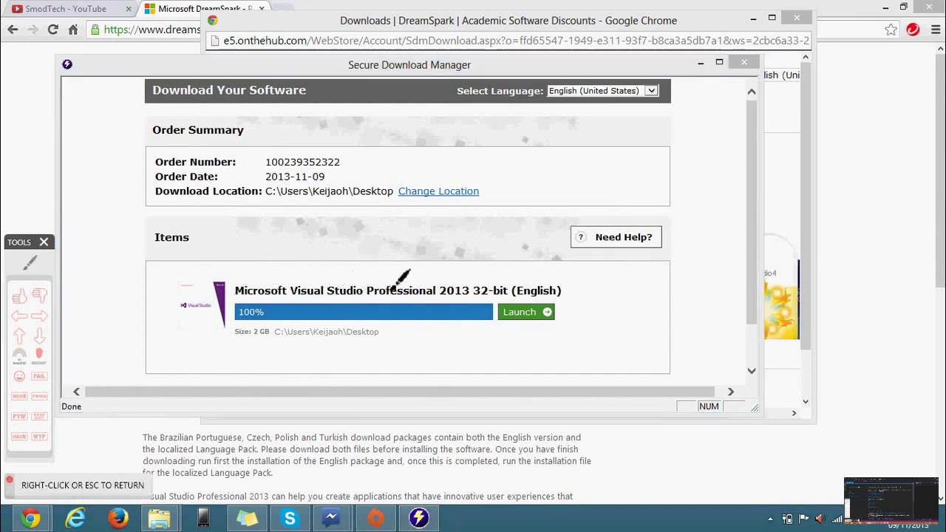
drag(510, 294, 493, 320)
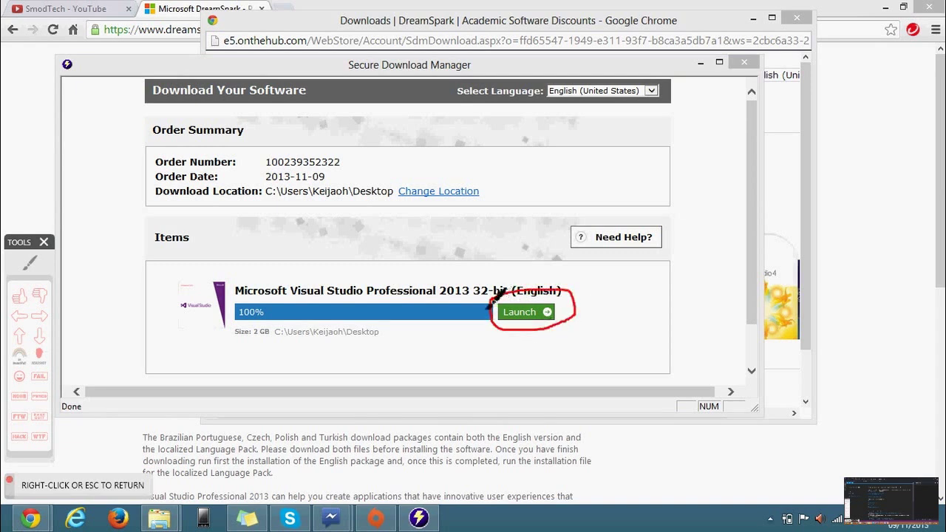
right_click(494, 299)
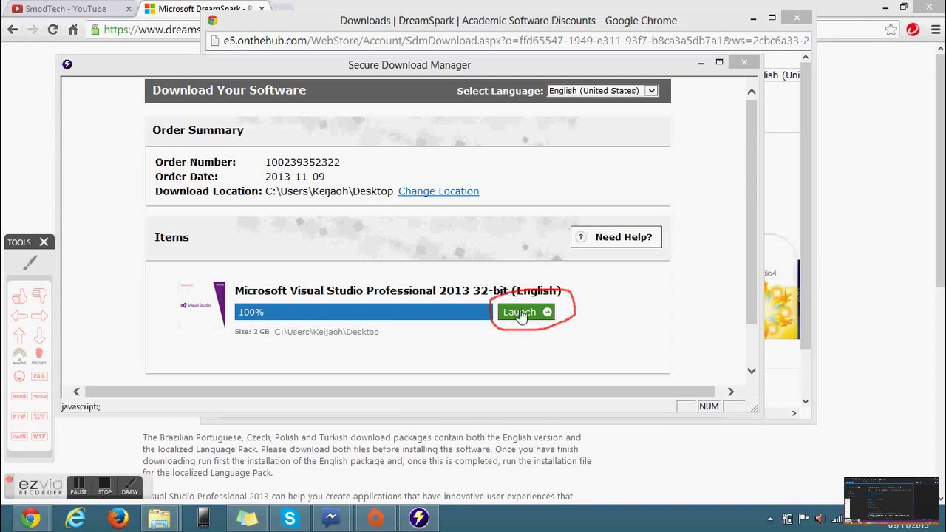
click(521, 314)
click(522, 314)
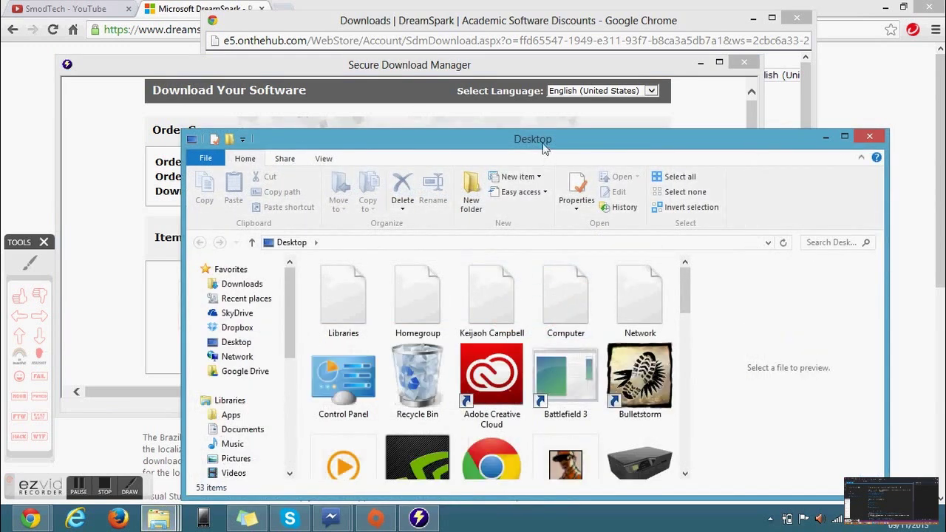
Step: Find and open the 'Visual Studio Professional 2013 (x86) - DVD (English)' folder on the Desktop
drag(544, 140, 521, 66)
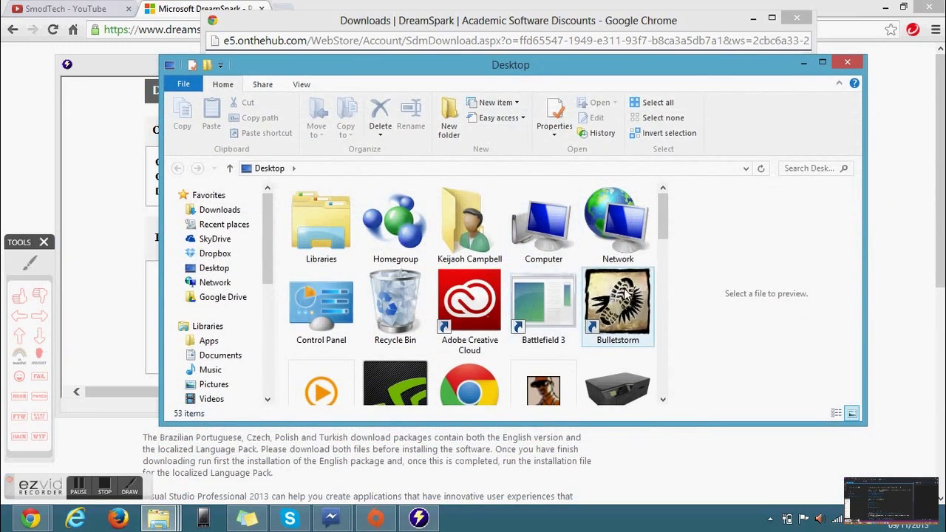
scroll(623, 295, down, 3)
scroll(627, 295, down, 1)
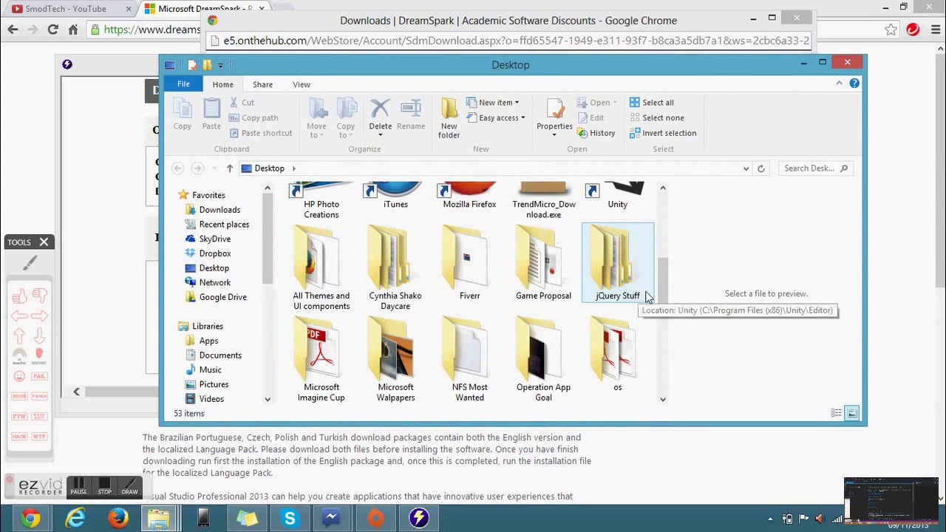
scroll(651, 296, down, 2)
scroll(660, 295, down, 2)
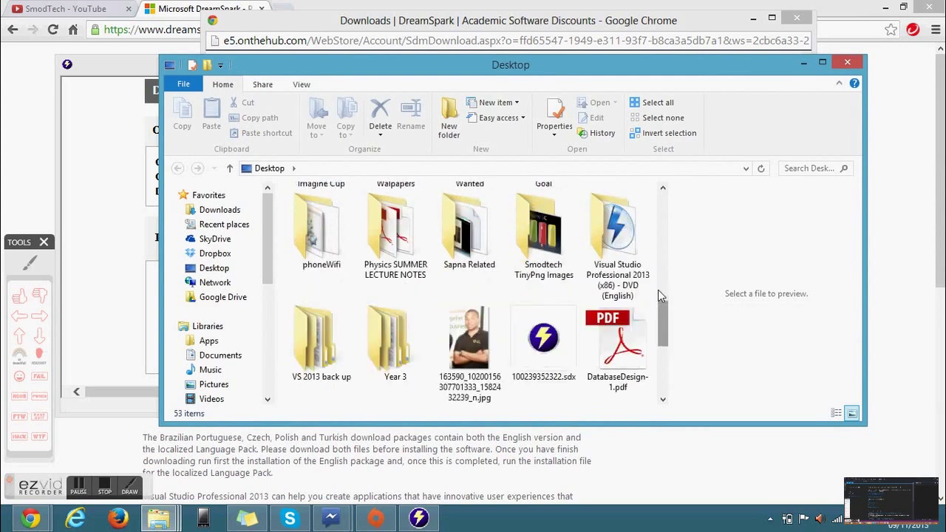
scroll(660, 295, up, 1)
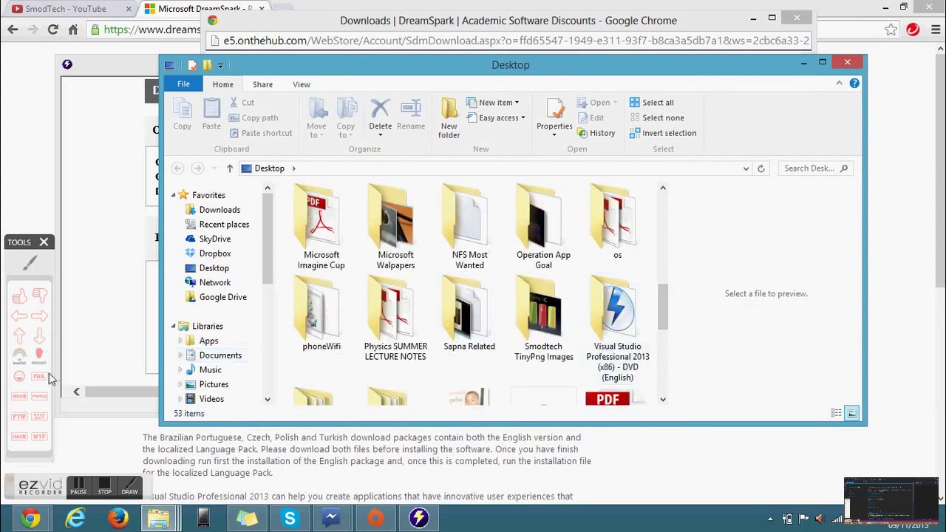
click(31, 266)
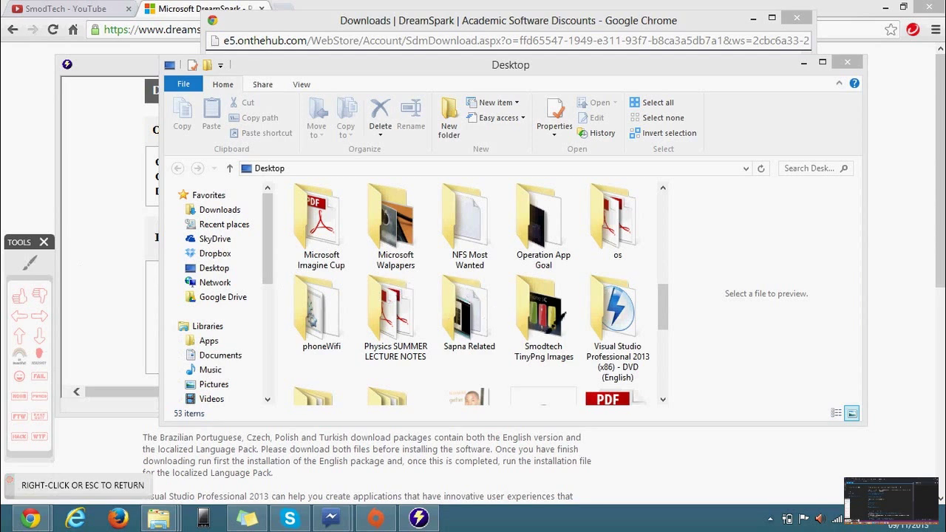
mouse_move(571, 324)
mouse_down()
mouse_move(655, 378)
mouse_move(572, 321)
mouse_up()
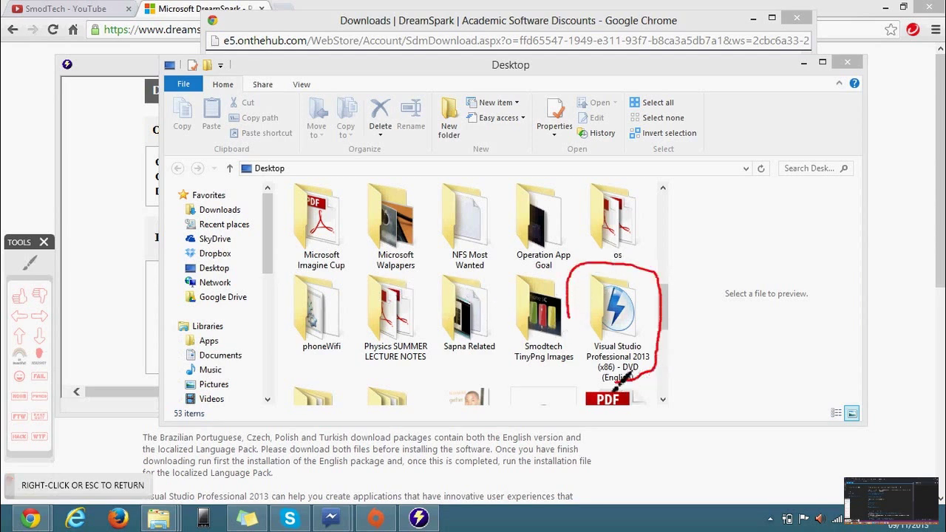
right_click(584, 325)
double_click(616, 318)
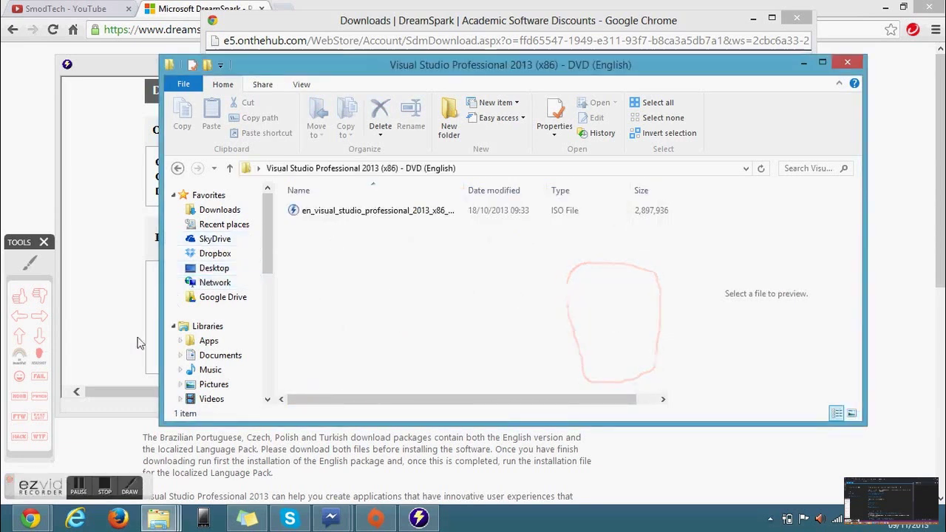
Step: Mount the Visual Studio ISO as BD-ROM Drive (F:) labelled VS2013_RTM_PRO_ENU
click(29, 264)
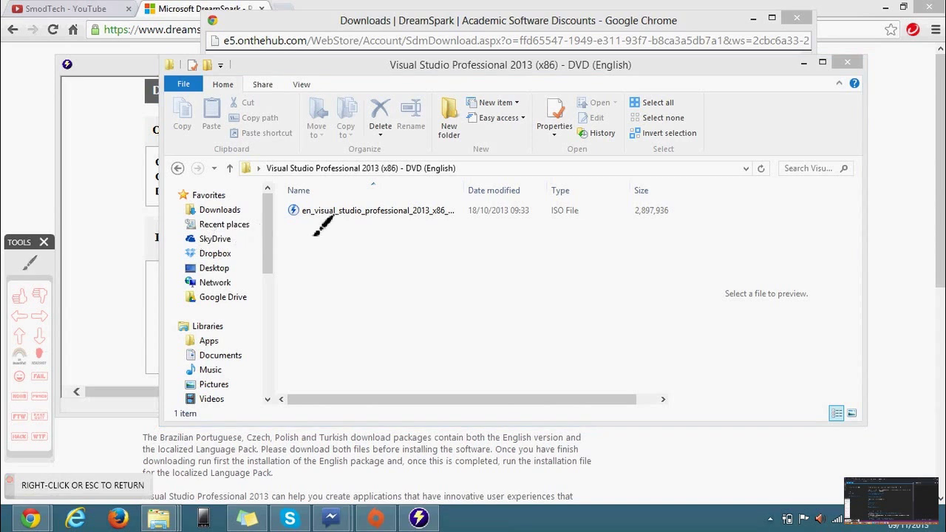
drag(284, 222, 439, 225)
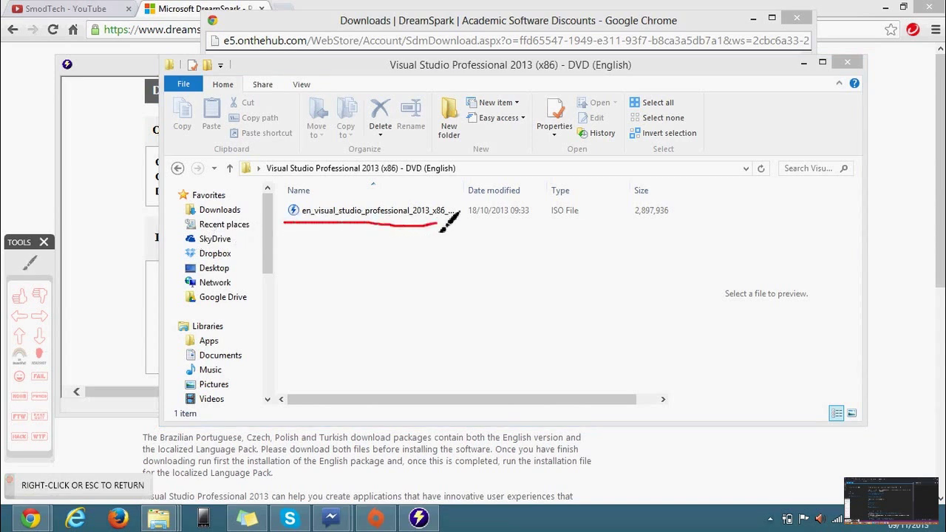
drag(550, 217, 585, 216)
right_click(362, 251)
click(320, 215)
click(311, 214)
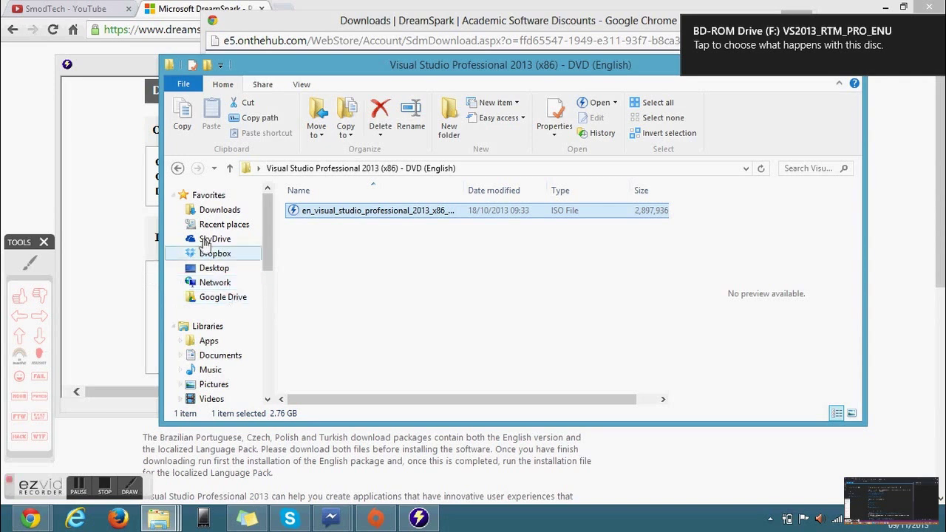
Step: Switch File Explorer to the Computer view listing all drives
drag(268, 252, 266, 288)
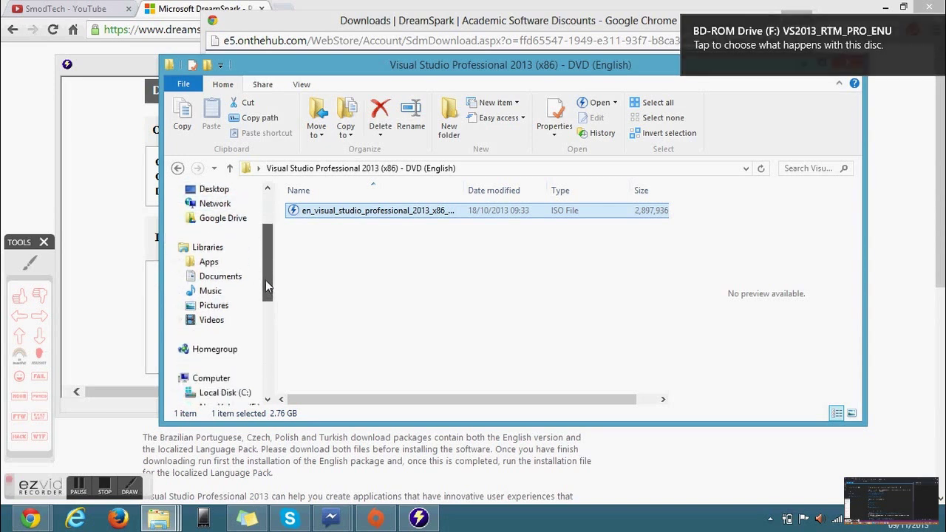
click(20, 315)
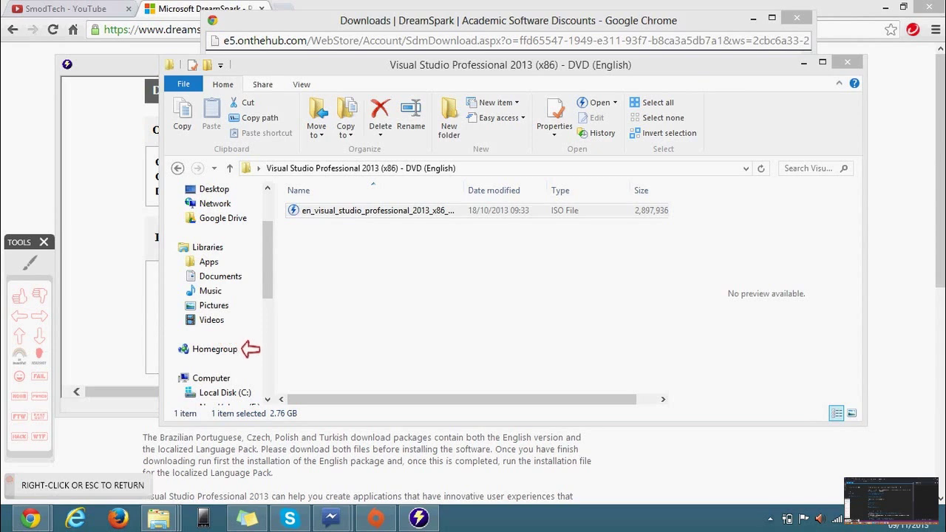
click(253, 362)
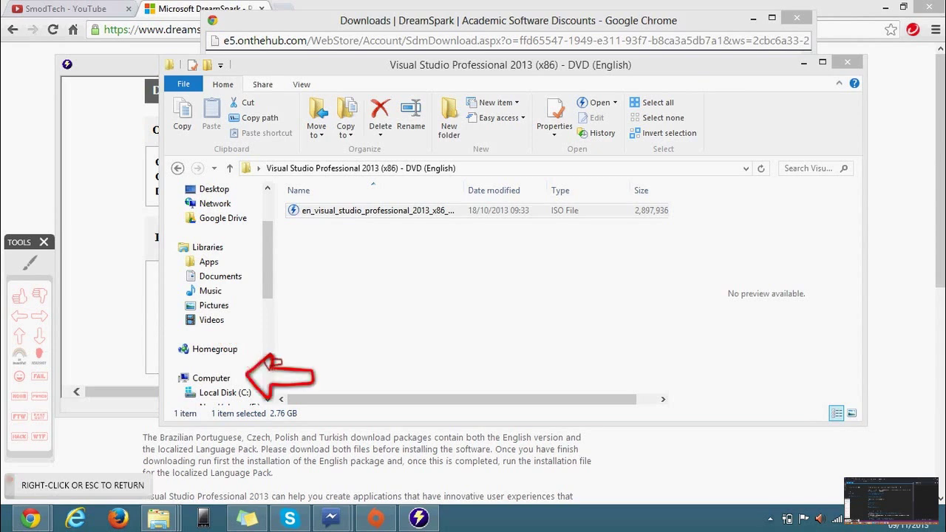
right_click(245, 364)
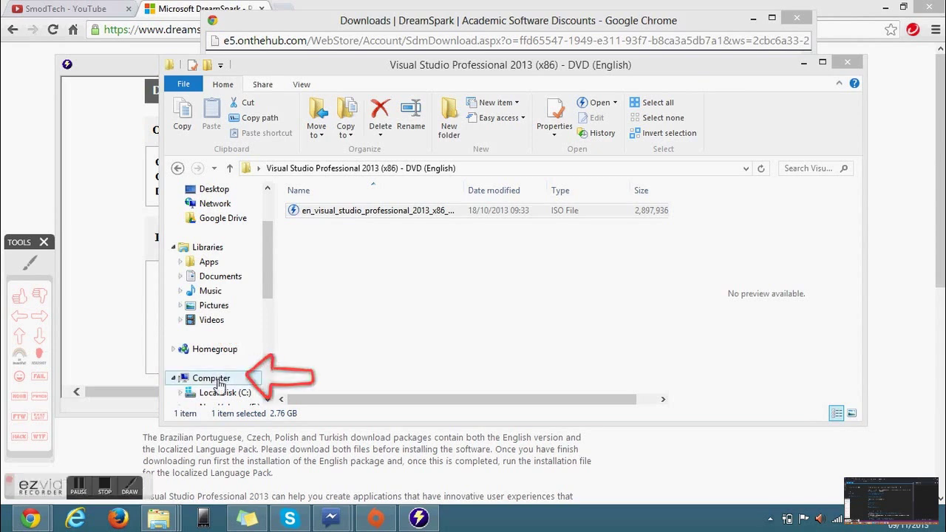
click(217, 380)
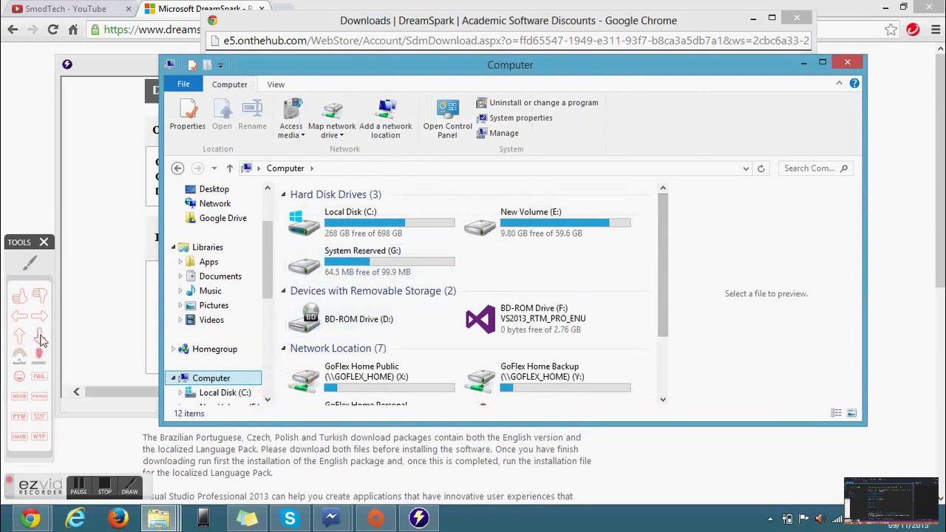
Step: Select the mounted VS2013_RTM_PRO_ENU disc, BD-ROM Drive (F:)
click(19, 316)
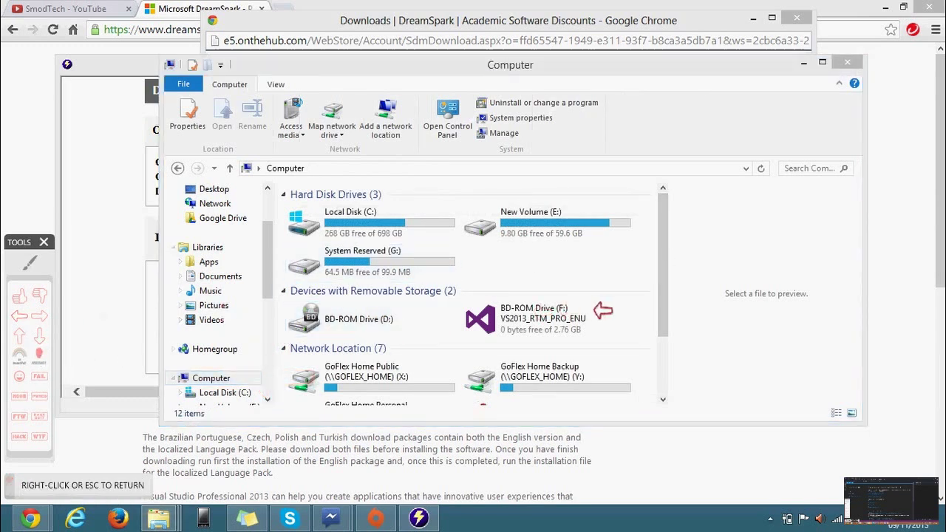
click(605, 311)
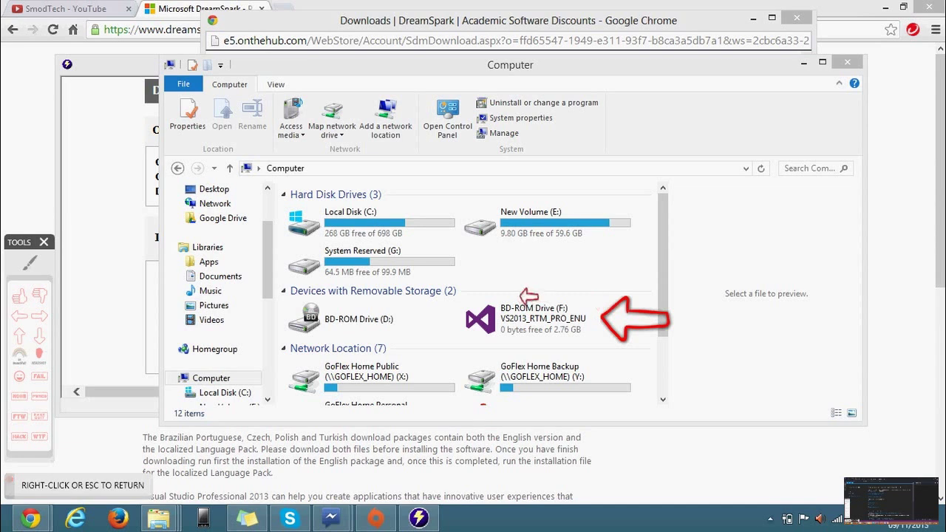
right_click(540, 316)
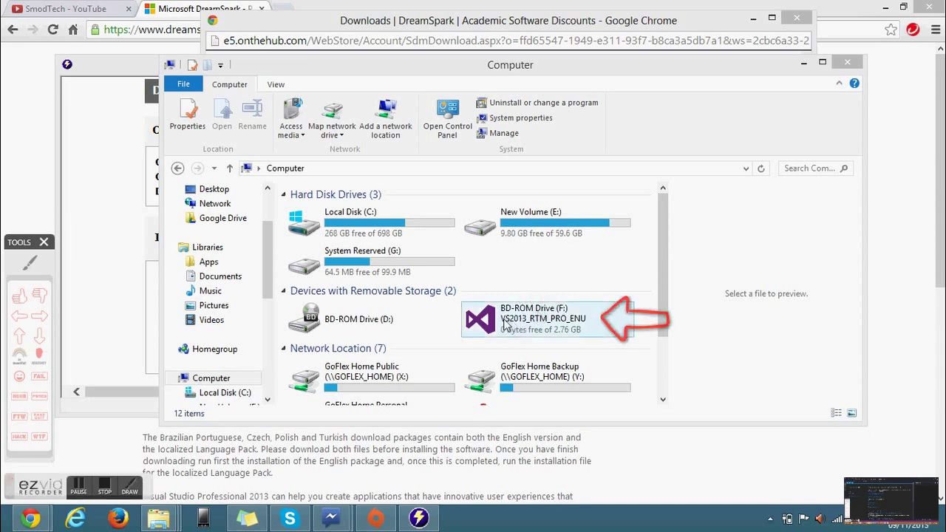
click(515, 331)
Step: Run Visual Studio Professional 2013 with Blend setup from BD-ROM Drive (F:) and annotate it 'I HAVE'
double_click(529, 318)
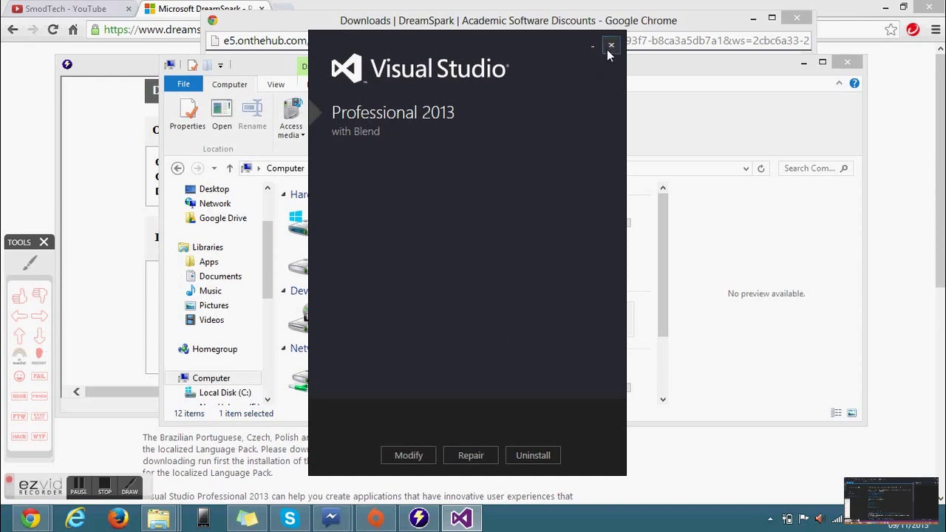
click(30, 262)
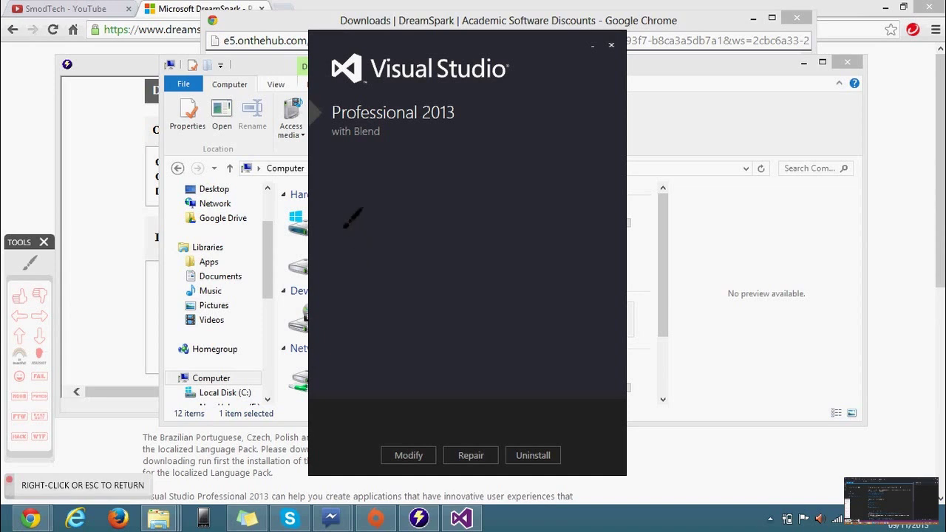
mouse_move(340, 170)
mouse_down()
mouse_move(382, 170)
mouse_move(362, 189)
mouse_move(362, 200)
mouse_move(379, 200)
mouse_up()
mouse_move(402, 164)
mouse_down()
mouse_move(403, 204)
mouse_move(422, 185)
mouse_move(422, 201)
mouse_move(489, 175)
mouse_move(495, 204)
mouse_move(530, 203)
mouse_move(519, 189)
mouse_up()
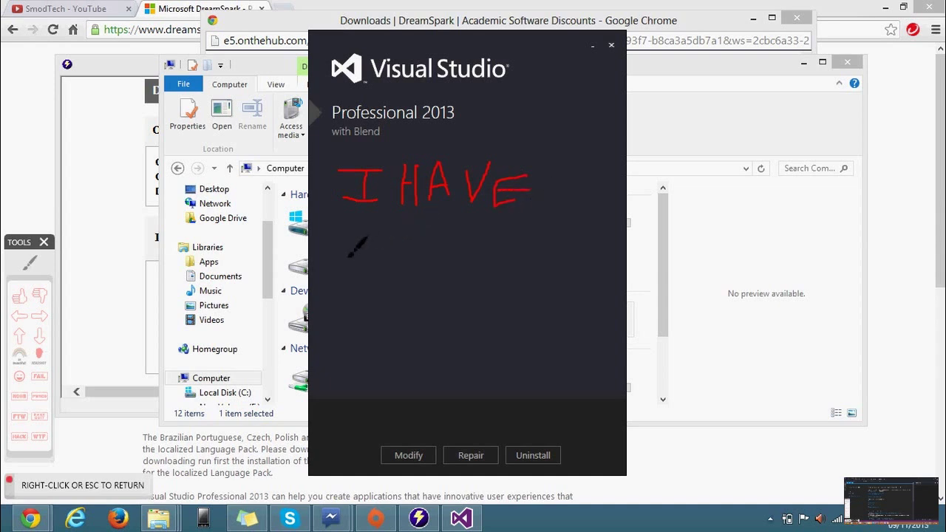